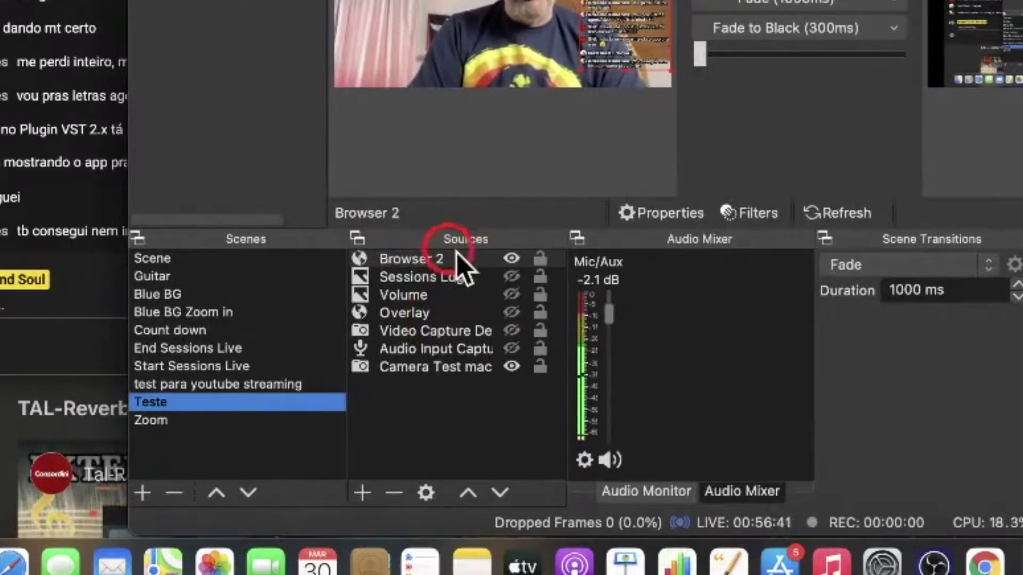
# Step: Add a new Text (FreeType 2) source with the default name to the Teste scene
pyautogui.click(363, 494)
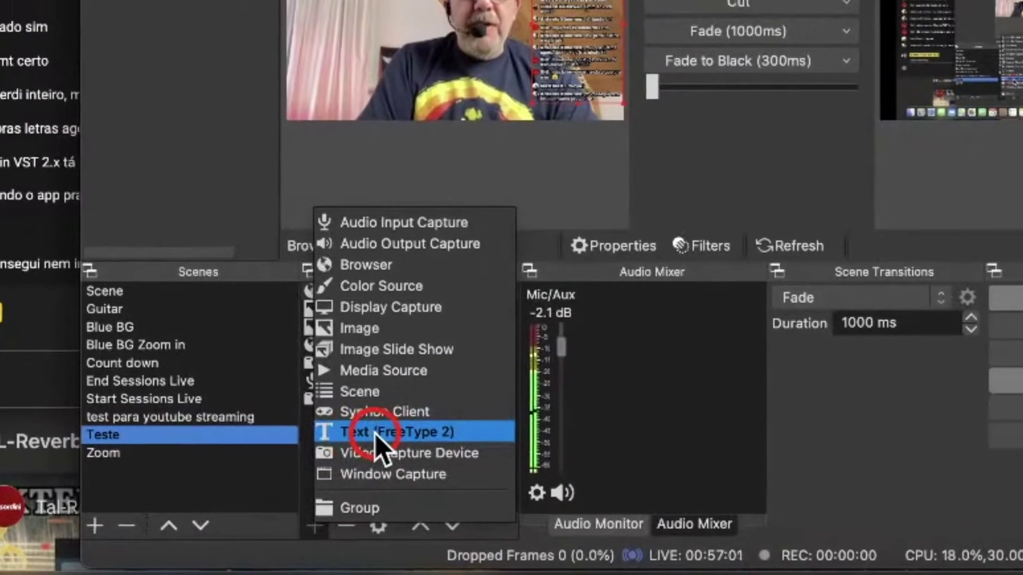
pyautogui.click(424, 400)
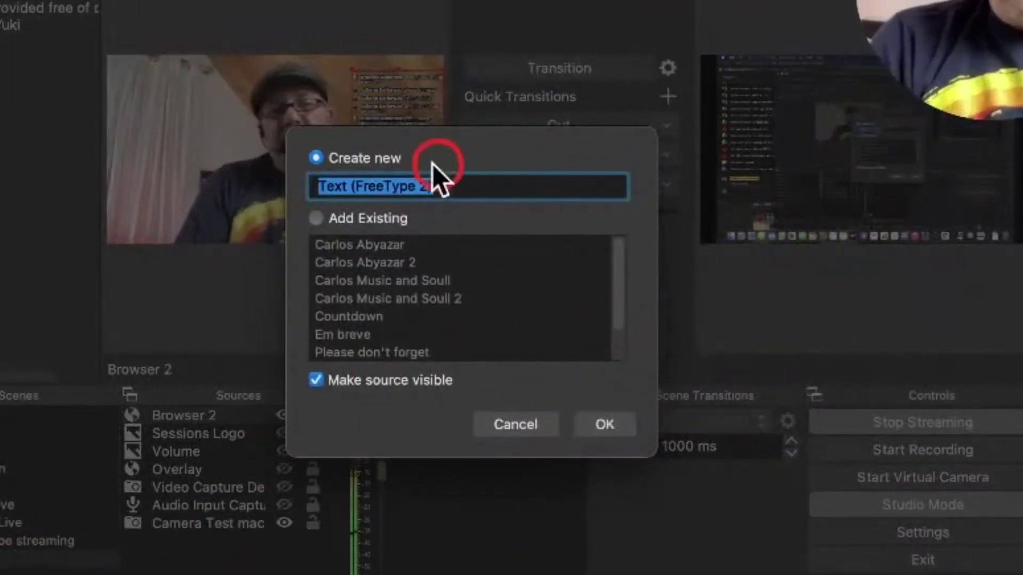
pyautogui.click(605, 454)
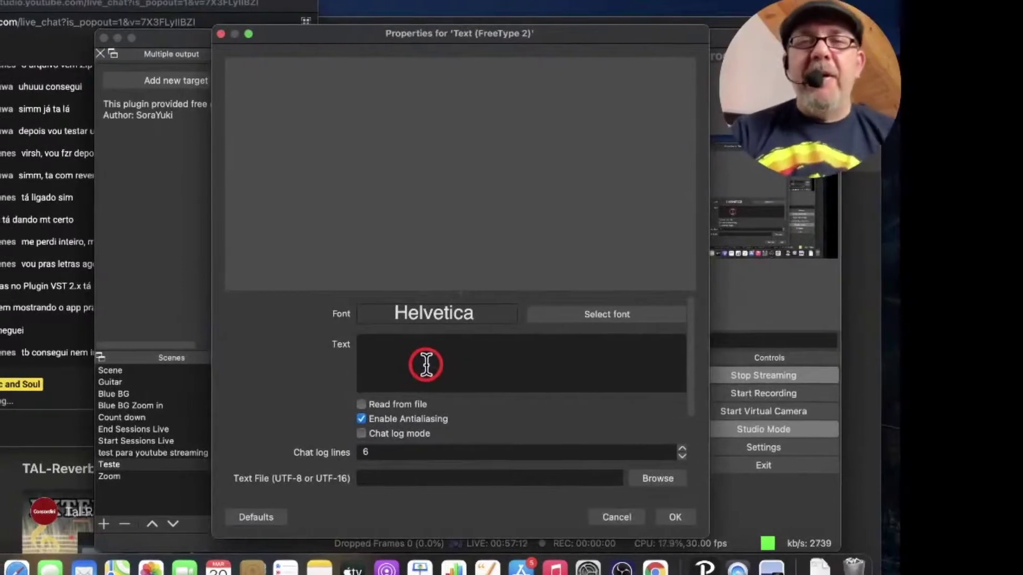
pyautogui.moveTo(587, 33); pyautogui.dragTo(451, 20)
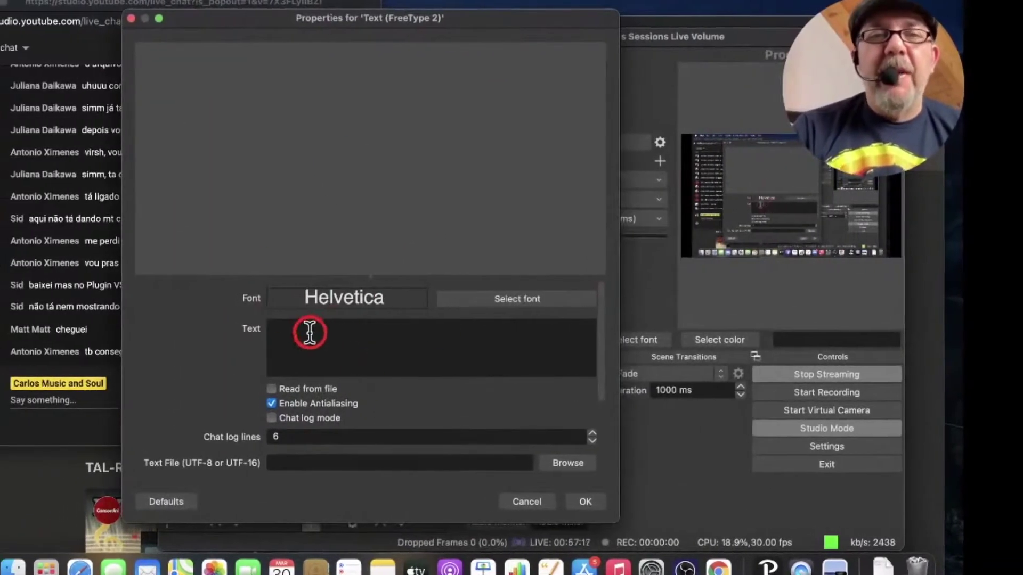
# Step: Enter "Inscreva-se no canal Carlos Music and Soul" as the text of the source
pyautogui.click(294, 334)
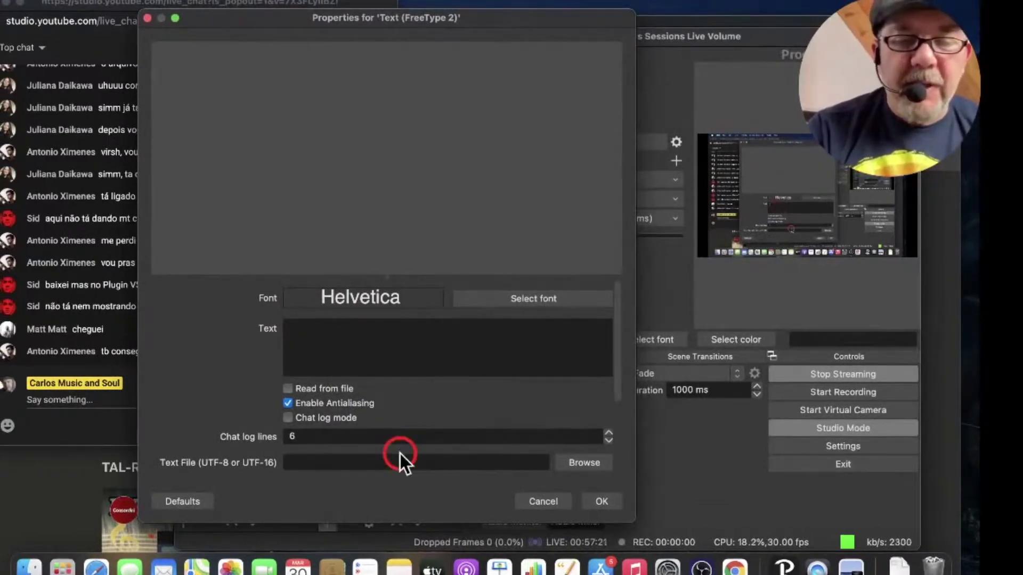
pyautogui.write('I')
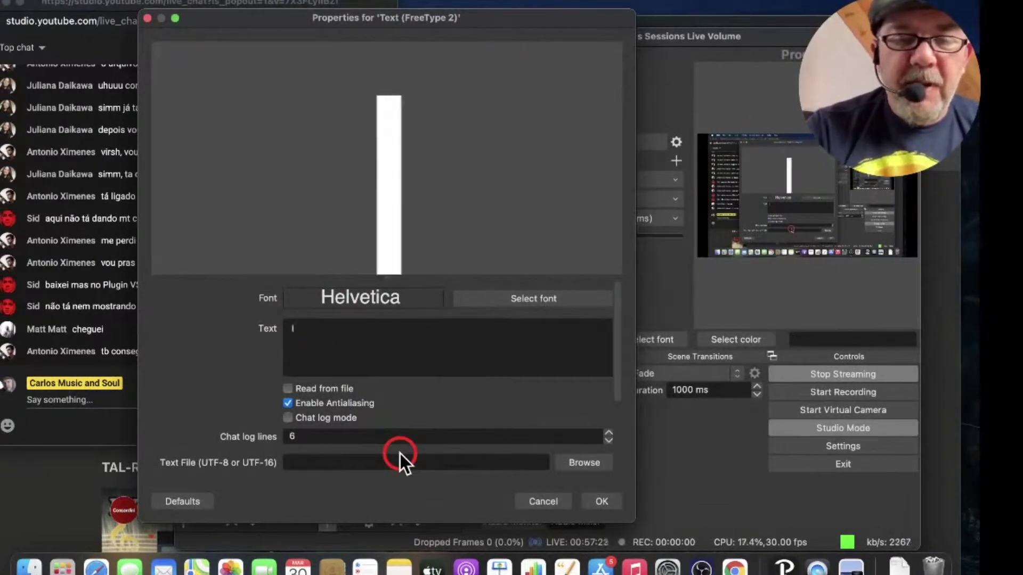
pyautogui.write('nsc')
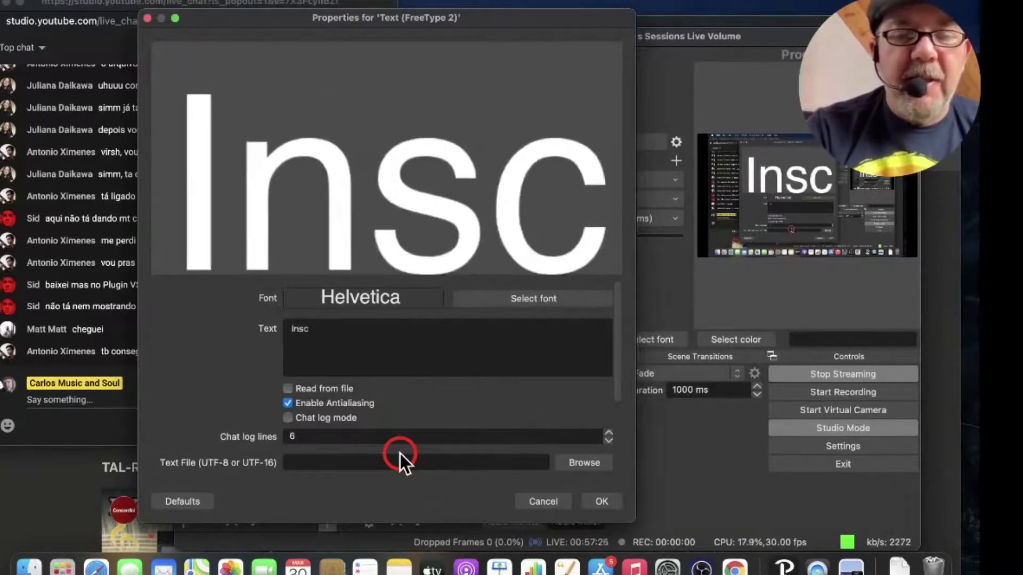
pyautogui.write('reva-se')
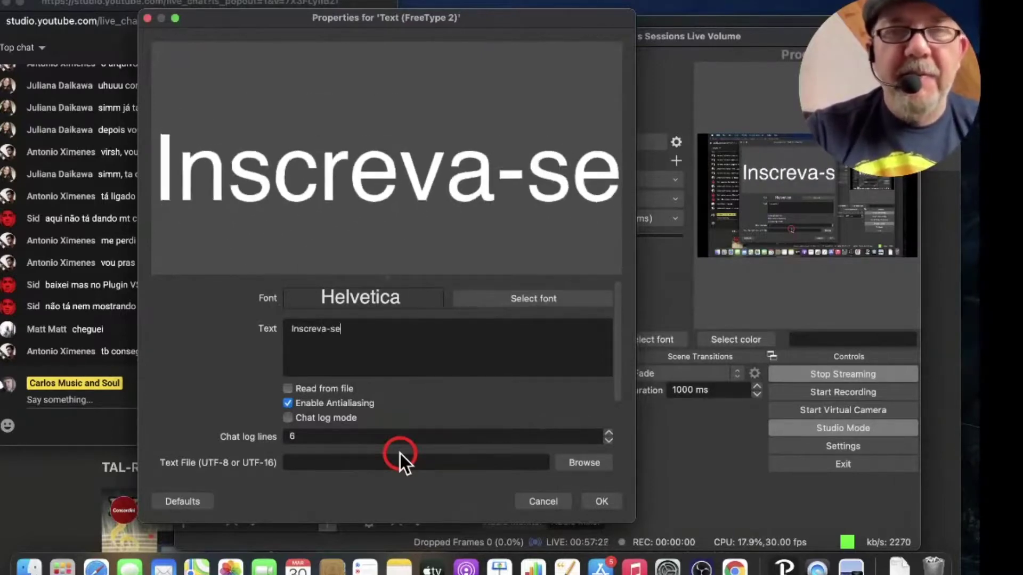
pyautogui.write(' no')
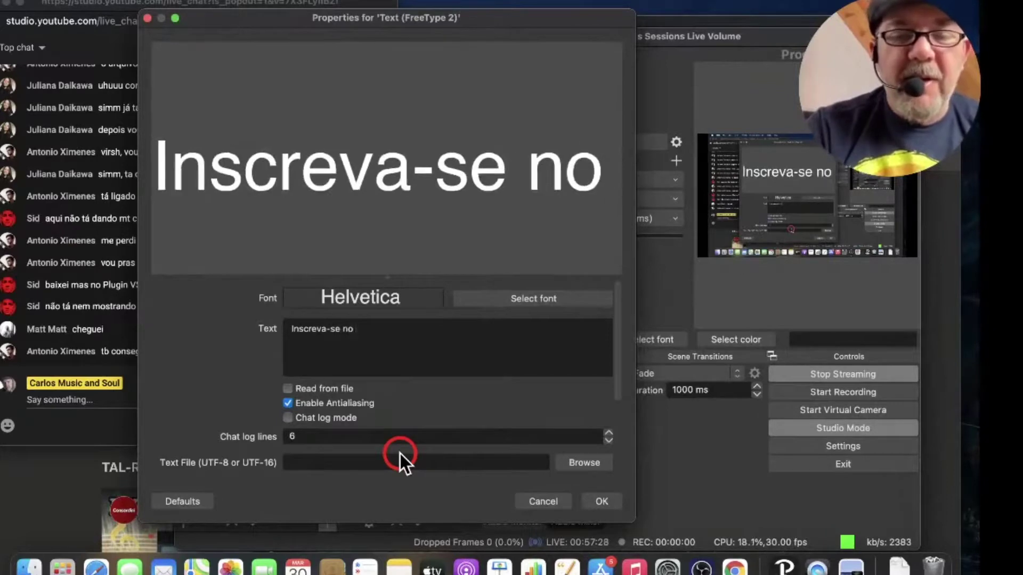
pyautogui.write(' canal C')
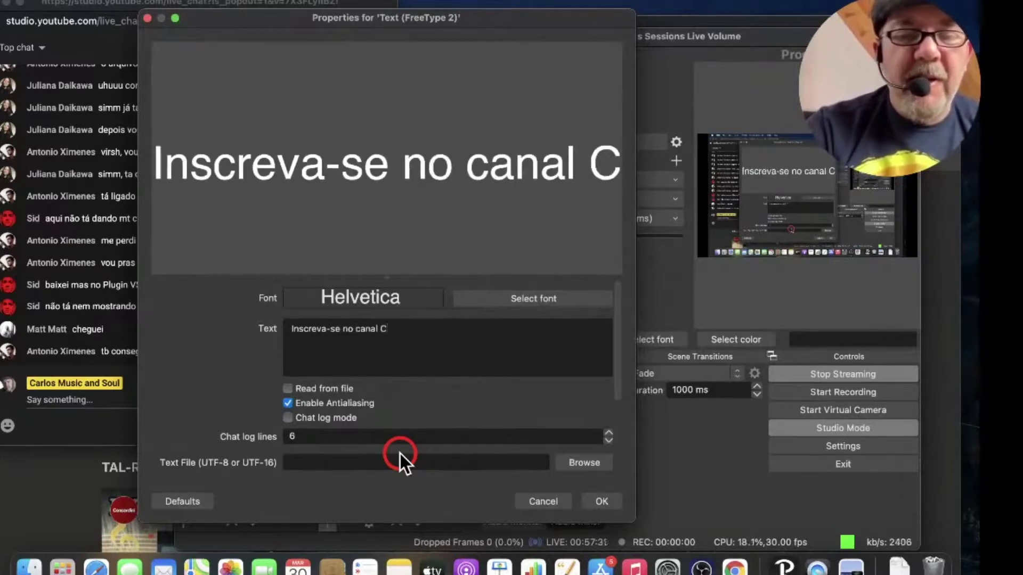
pyautogui.write('arlos Music and')
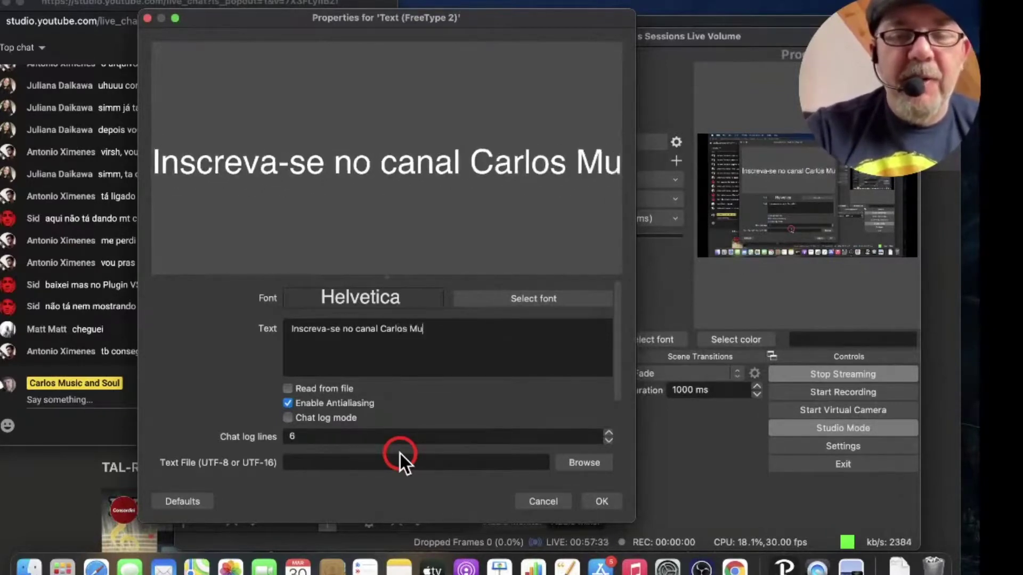
pyautogui.write(' S')
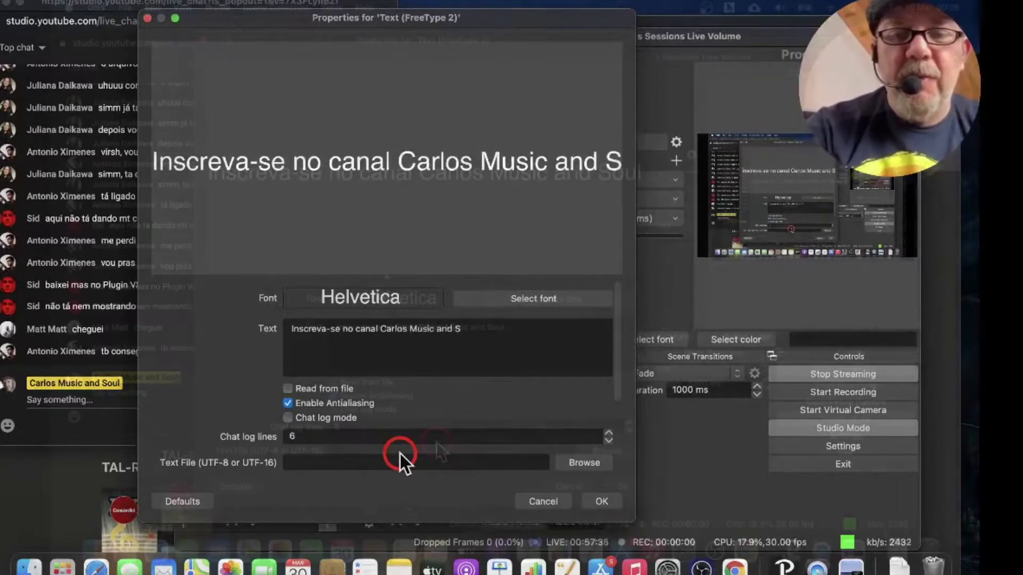
pyautogui.write('oul')
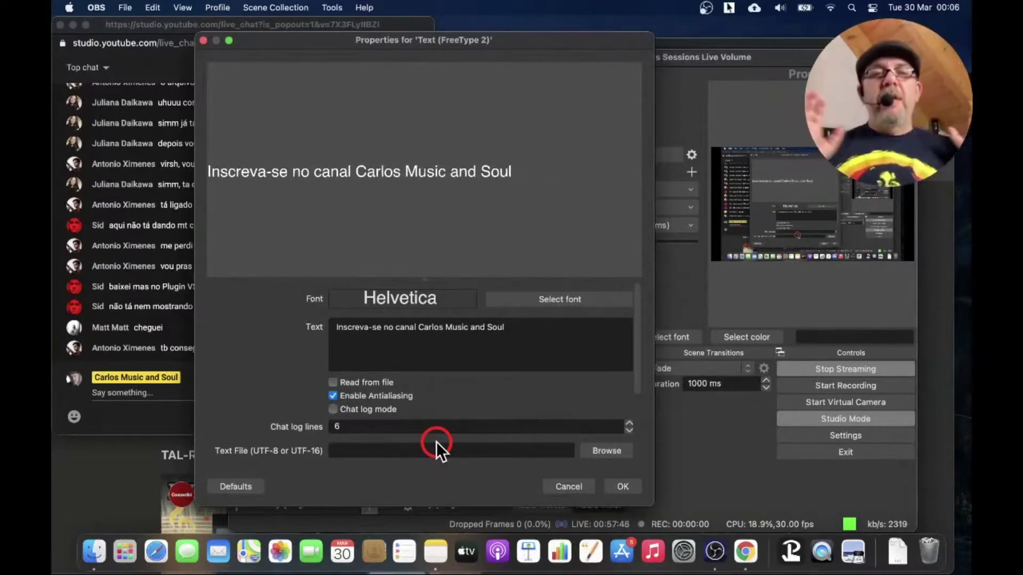
# Step: Set the text source's Color 1 to dark red #aa0000
pyautogui.scroll(-4, 436, 442)
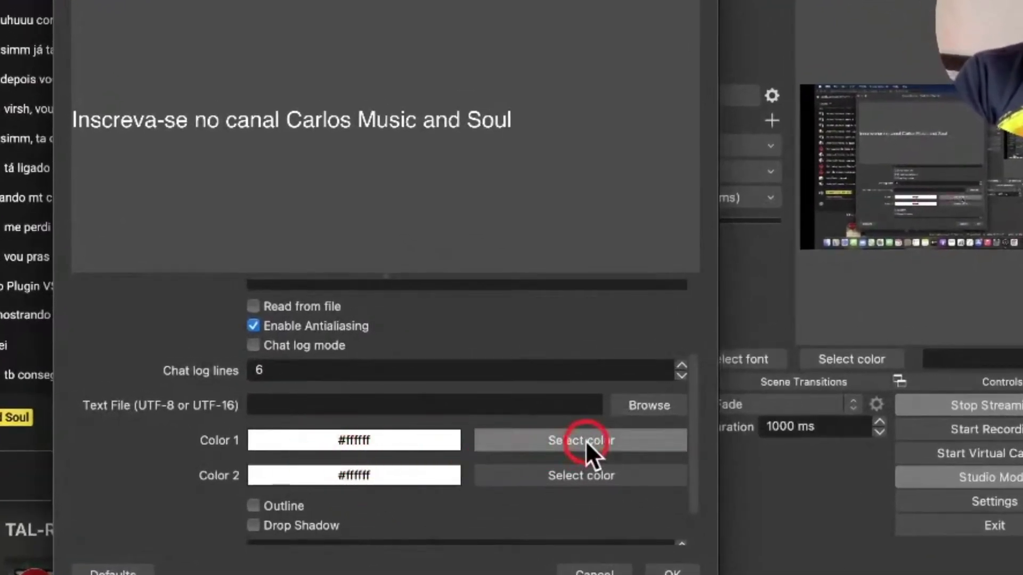
pyautogui.click(586, 441)
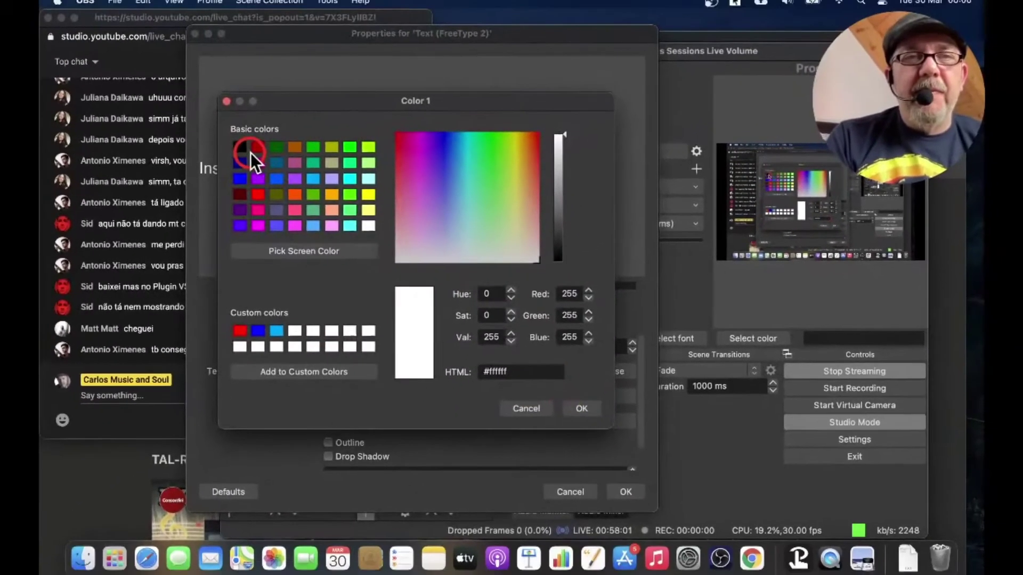
pyautogui.click(251, 151)
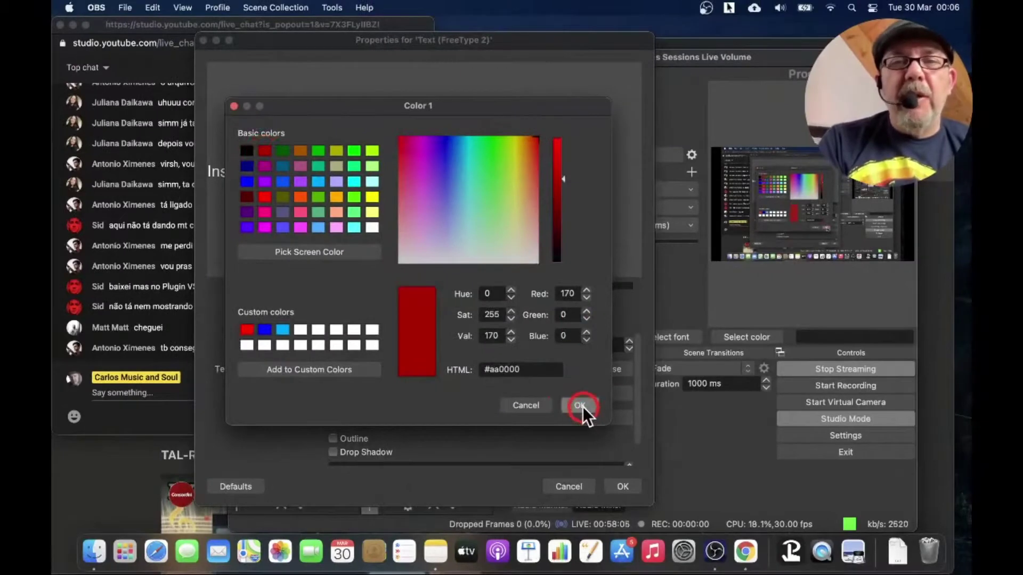
pyautogui.click(581, 406)
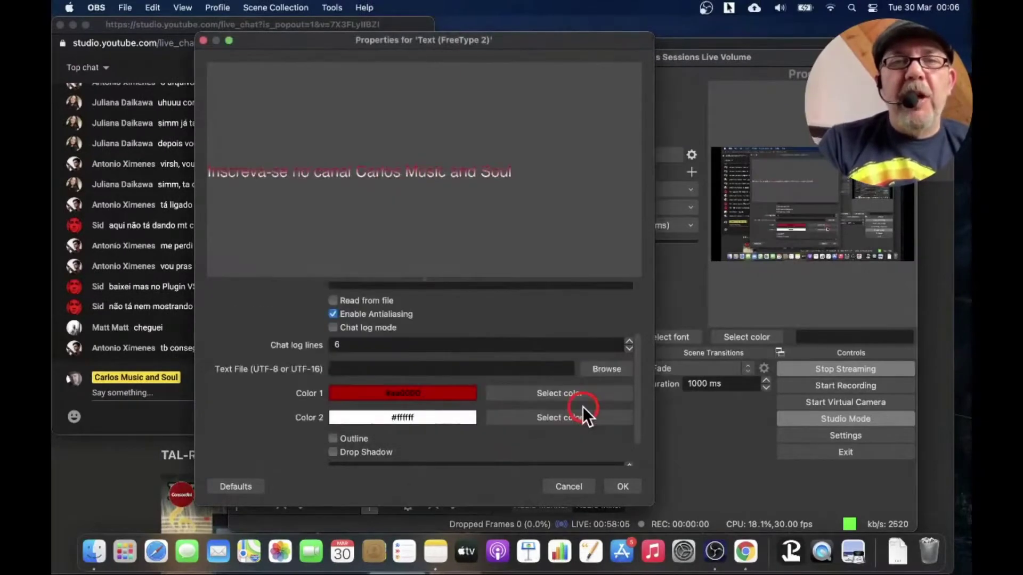
pyautogui.click(404, 176)
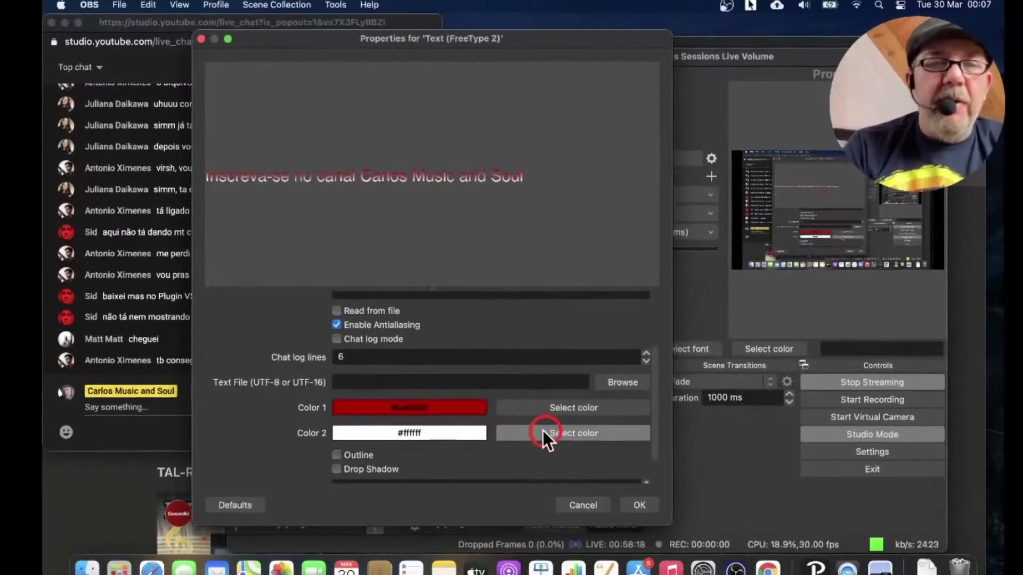
# Step: Set the text font to Helvetica Regular at size 256 and accept the source properties
pyautogui.scroll(3, 565, 459)
pyautogui.click(599, 320)
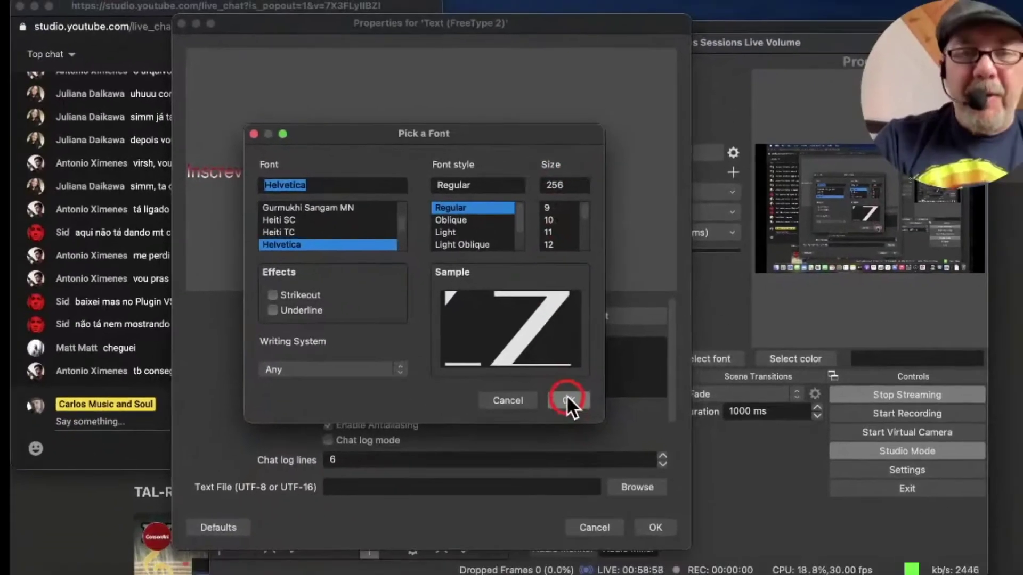
pyautogui.click(601, 438)
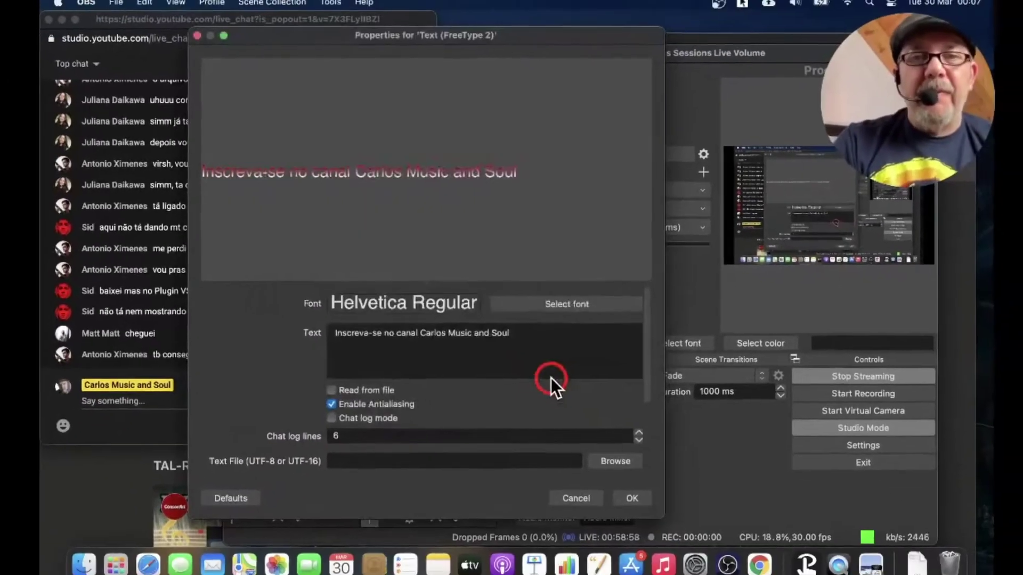
pyautogui.click(625, 484)
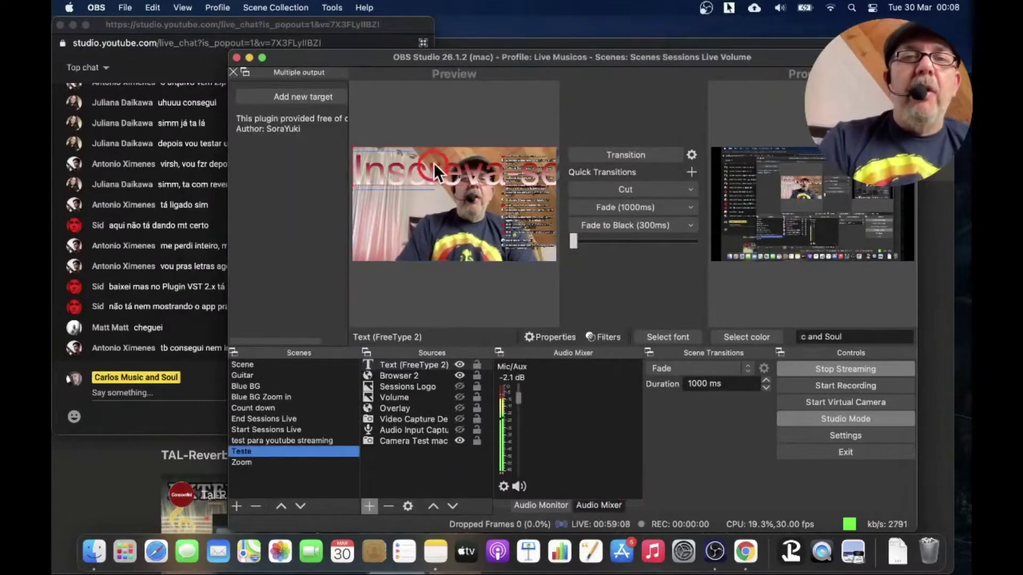
# Step: Shrink the text source and place it as a thin strip across the lower edge of the preview, starting at its left side
pyautogui.moveTo(436, 164); pyautogui.dragTo(431, 213)
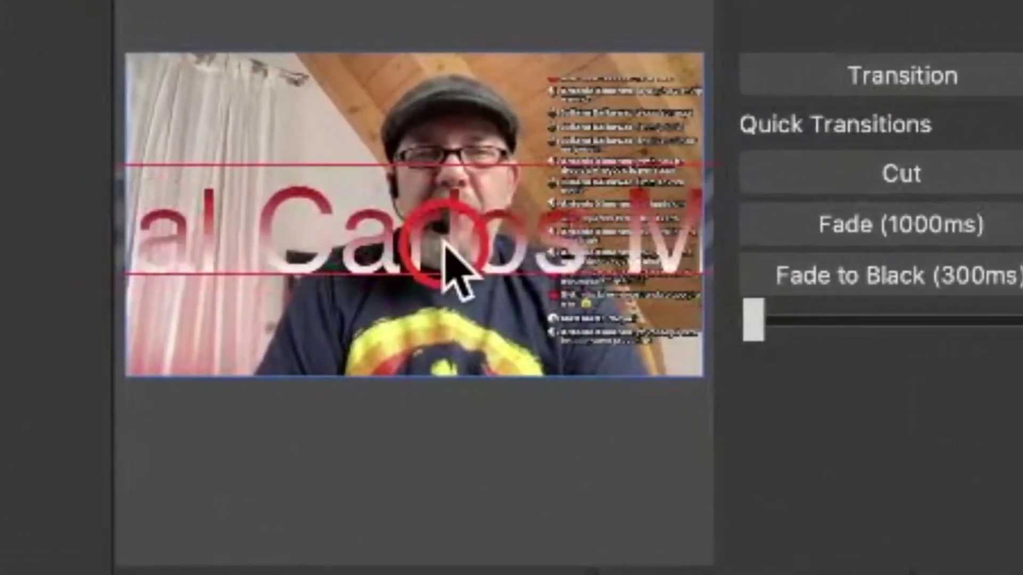
pyautogui.moveTo(445, 245); pyautogui.dragTo(142, 253)
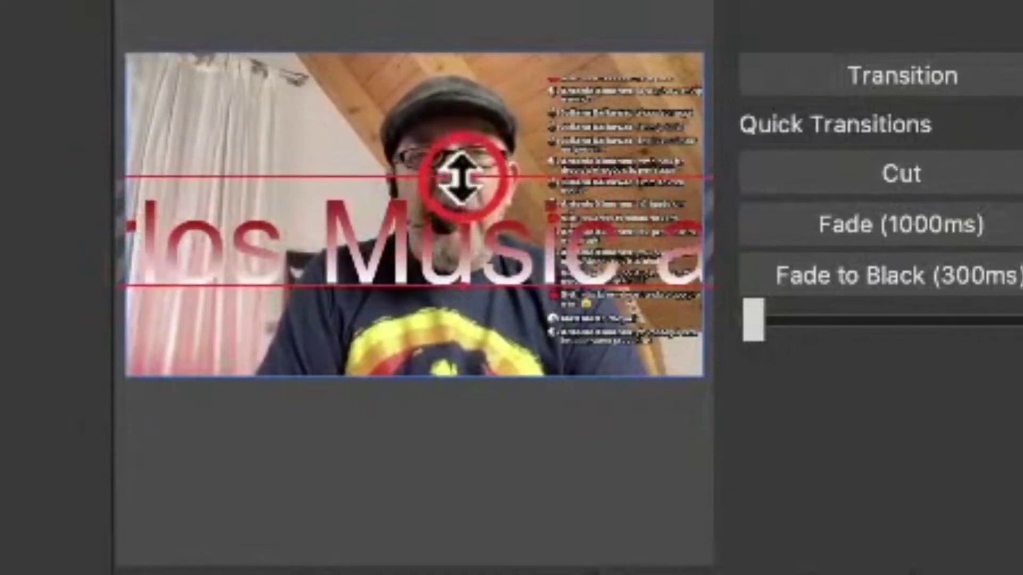
pyautogui.moveTo(460, 178); pyautogui.dragTo(447, 233)
pyautogui.click(195, 261)
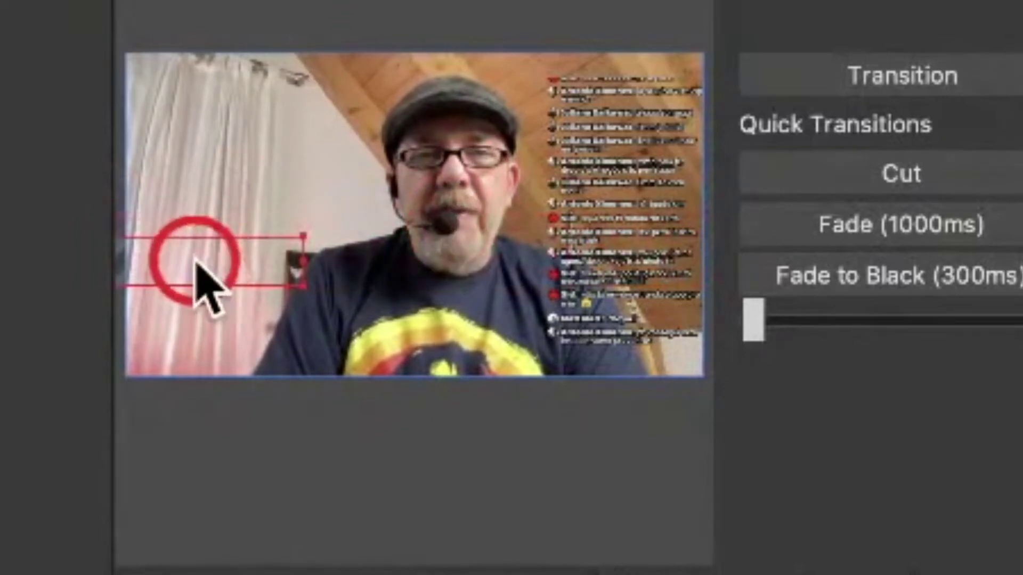
pyautogui.moveTo(195, 261); pyautogui.dragTo(309, 301)
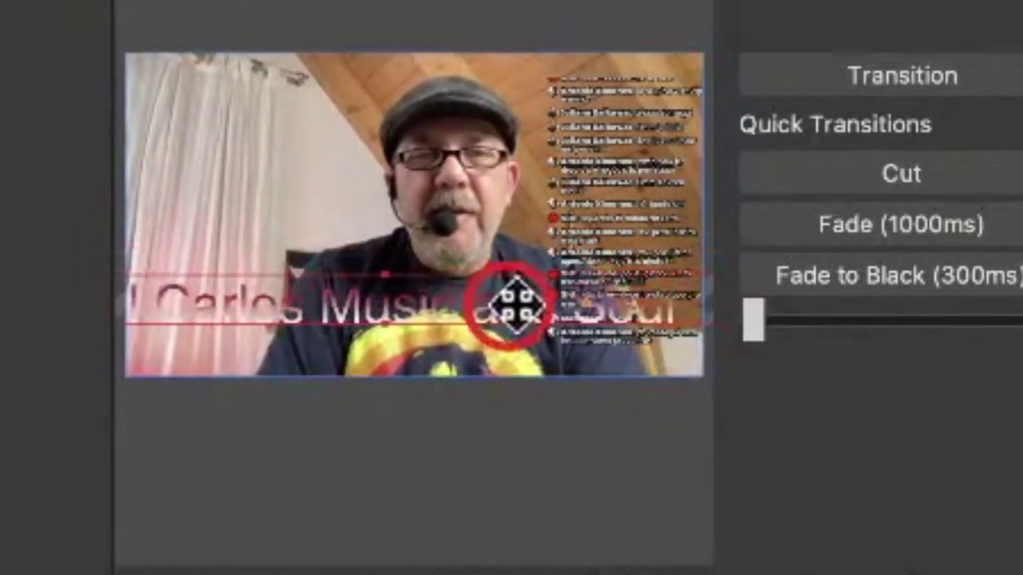
pyautogui.moveTo(515, 304); pyautogui.dragTo(539, 313)
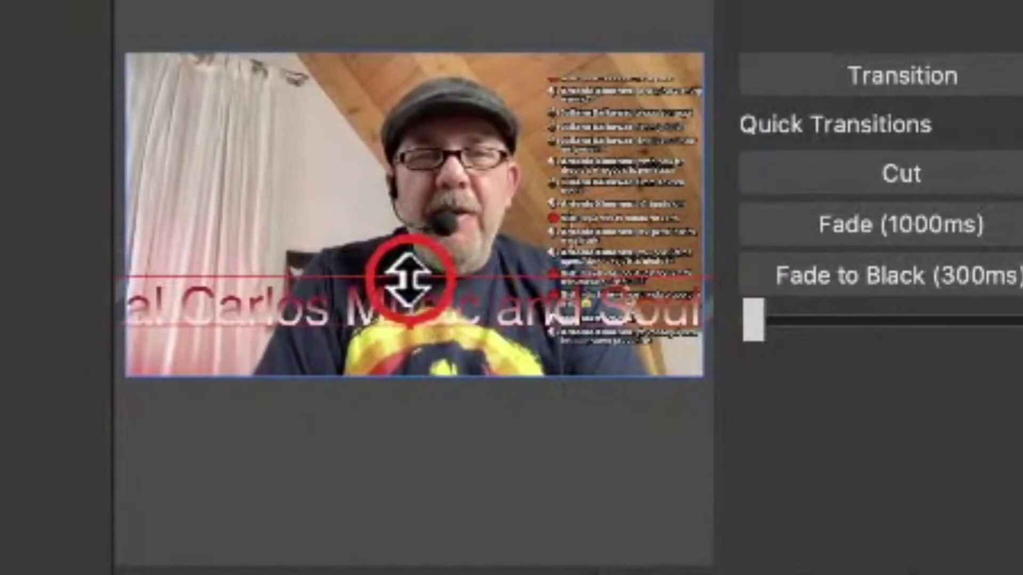
pyautogui.moveTo(411, 278); pyautogui.dragTo(411, 294)
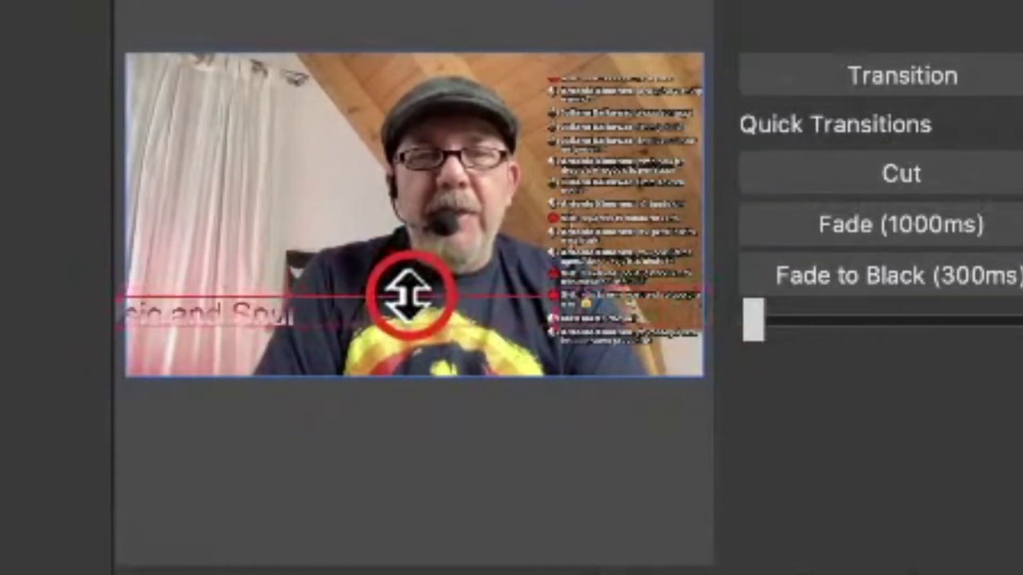
pyautogui.moveTo(298, 309); pyautogui.dragTo(712, 342)
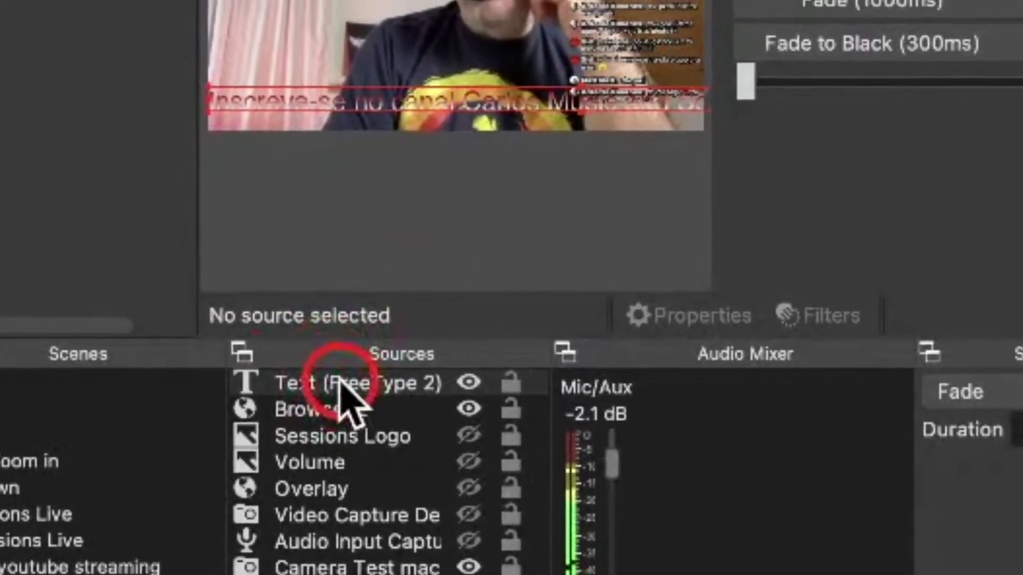
# Step: Add a Scroll filter to the Text (FreeType 2) source, keeping the name Scroll
pyautogui.click(344, 383)
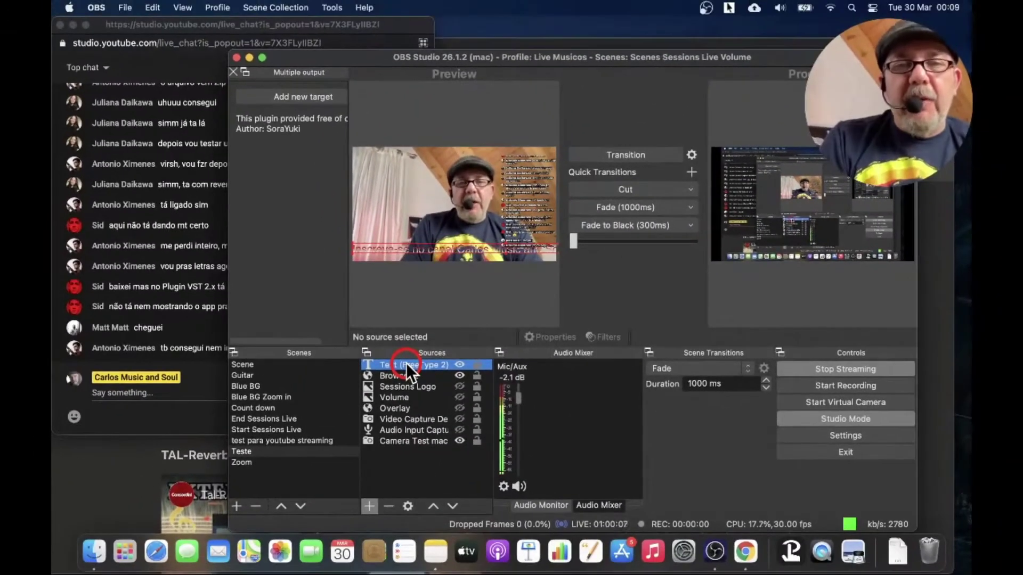
pyautogui.rightClick(406, 363)
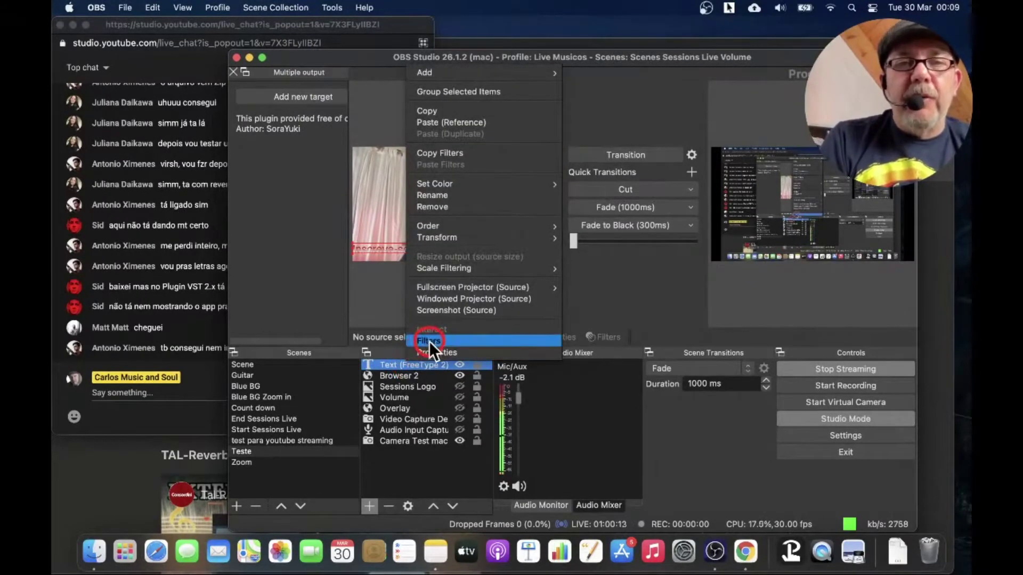
pyautogui.click(434, 469)
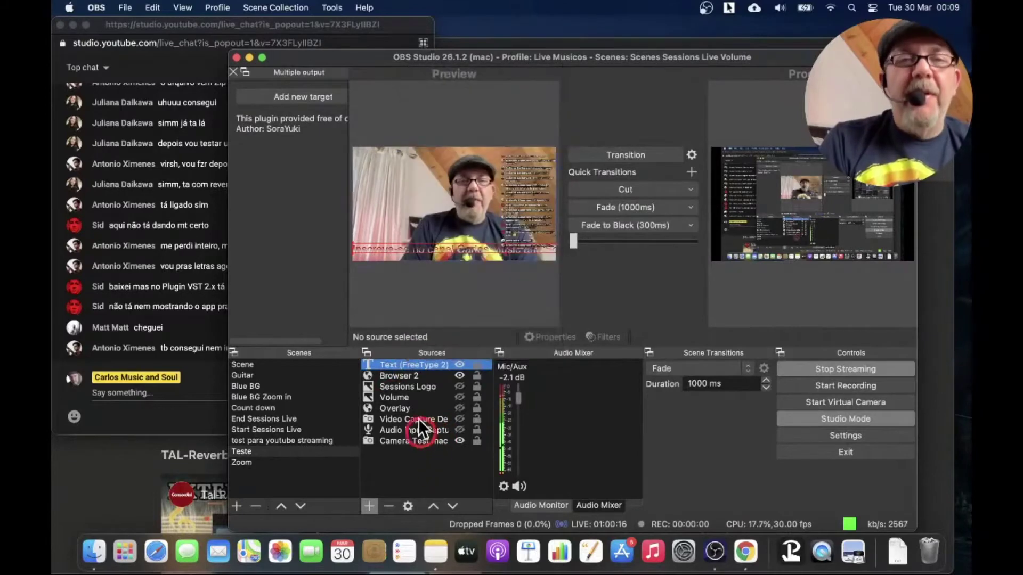
pyautogui.rightClick(403, 365)
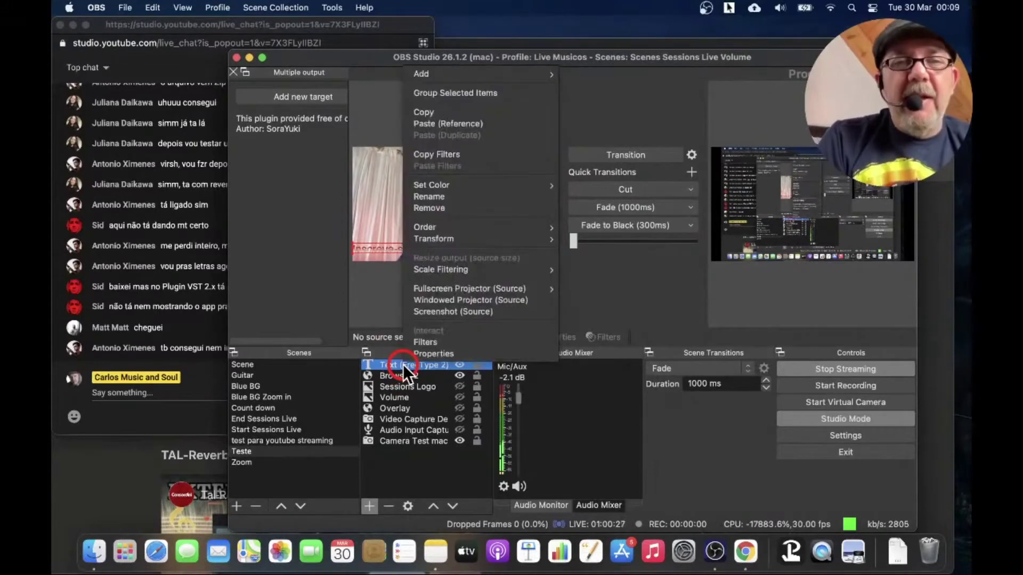
pyautogui.click(426, 342)
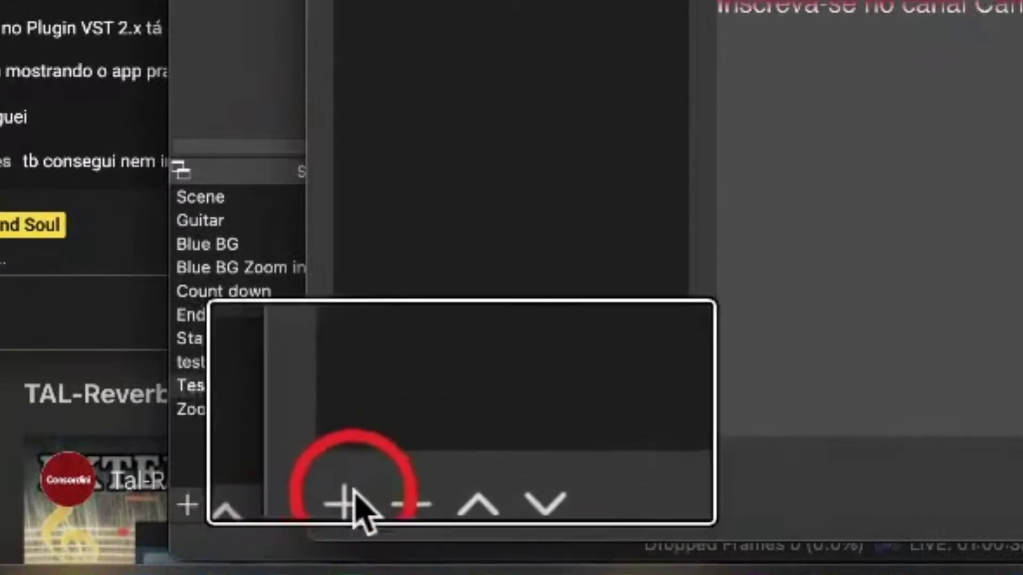
pyautogui.click(348, 501)
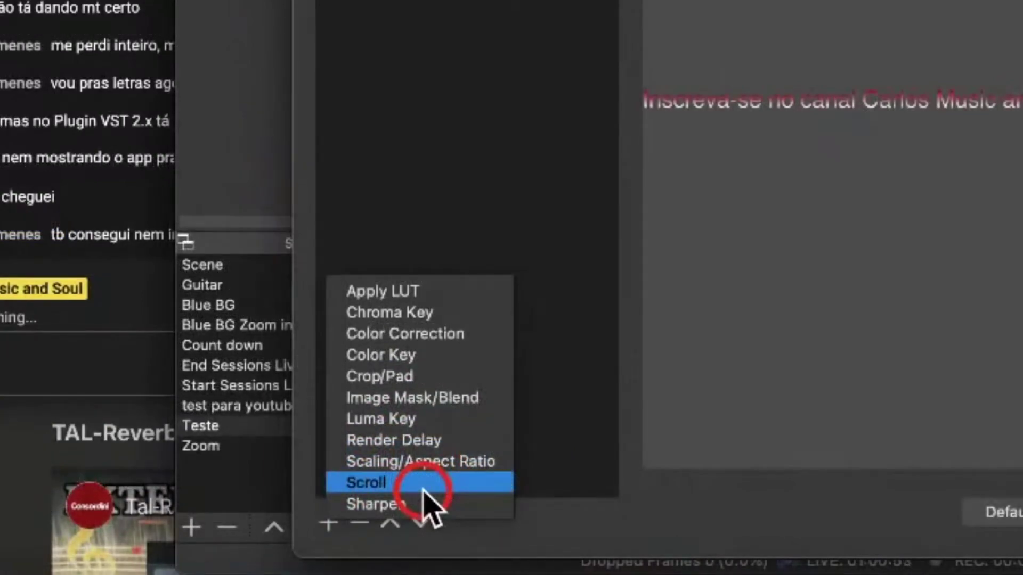
pyautogui.click(424, 489)
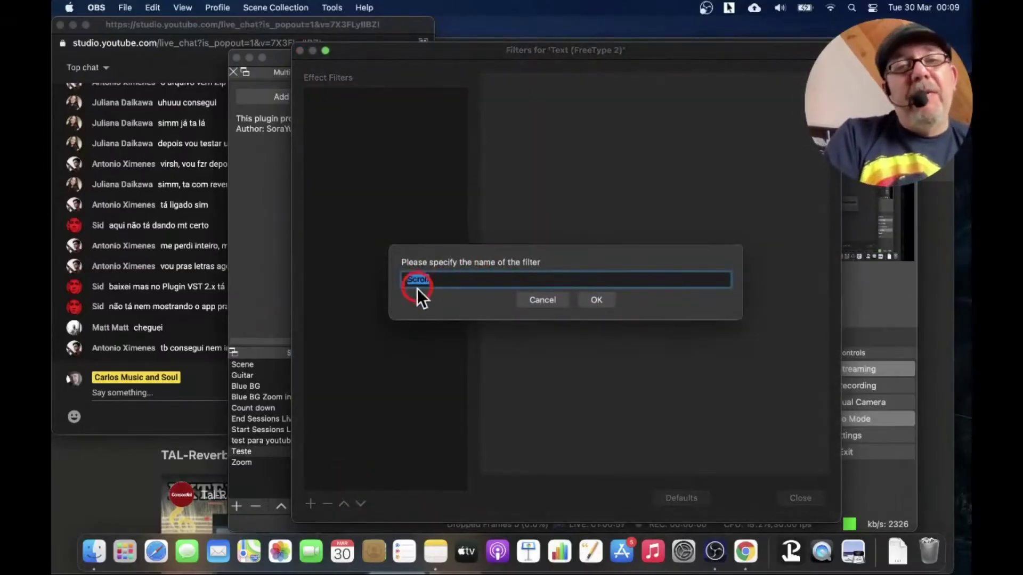
pyautogui.click(597, 301)
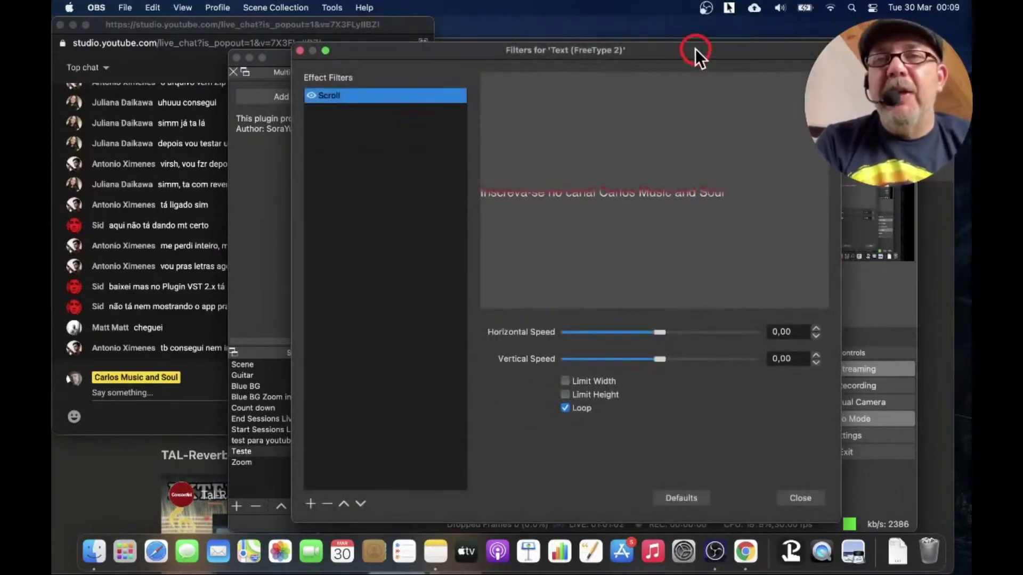
# Step: Test the Scroll filter's horizontal speed at 500 and reduce it to 14
pyautogui.moveTo(695, 49); pyautogui.dragTo(619, 37)
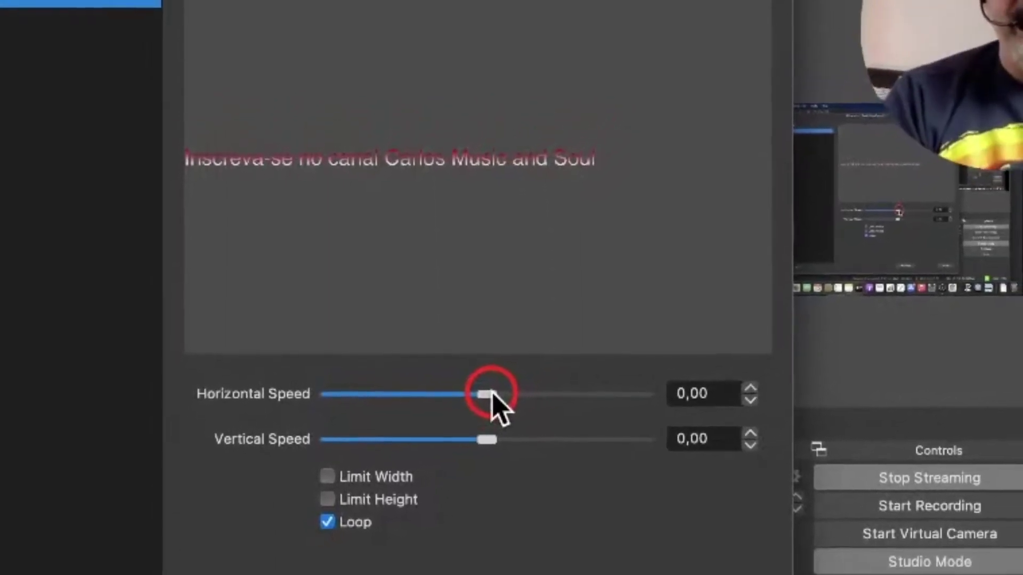
pyautogui.moveTo(492, 396); pyautogui.dragTo(651, 406)
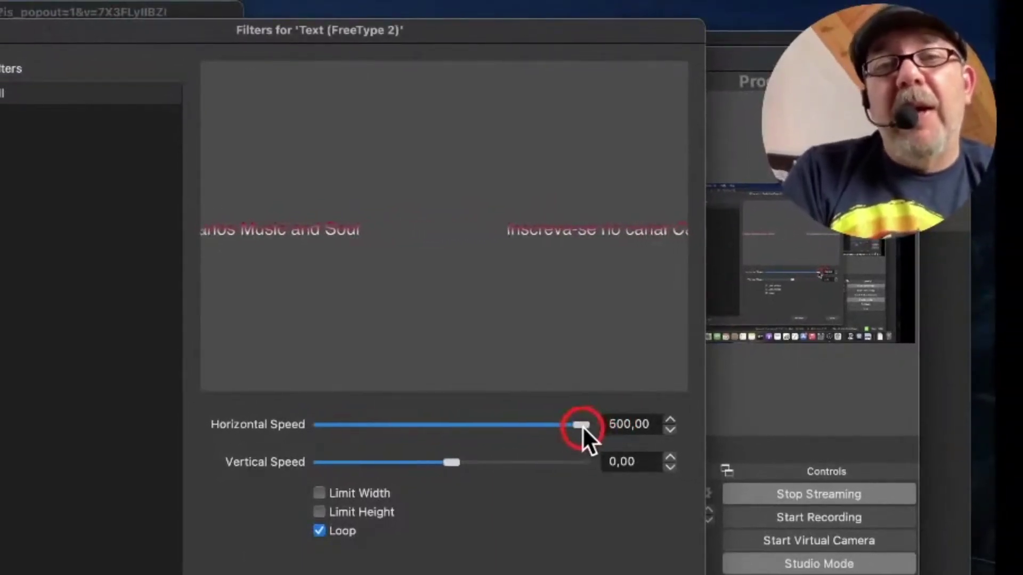
pyautogui.moveTo(583, 427); pyautogui.dragTo(455, 424)
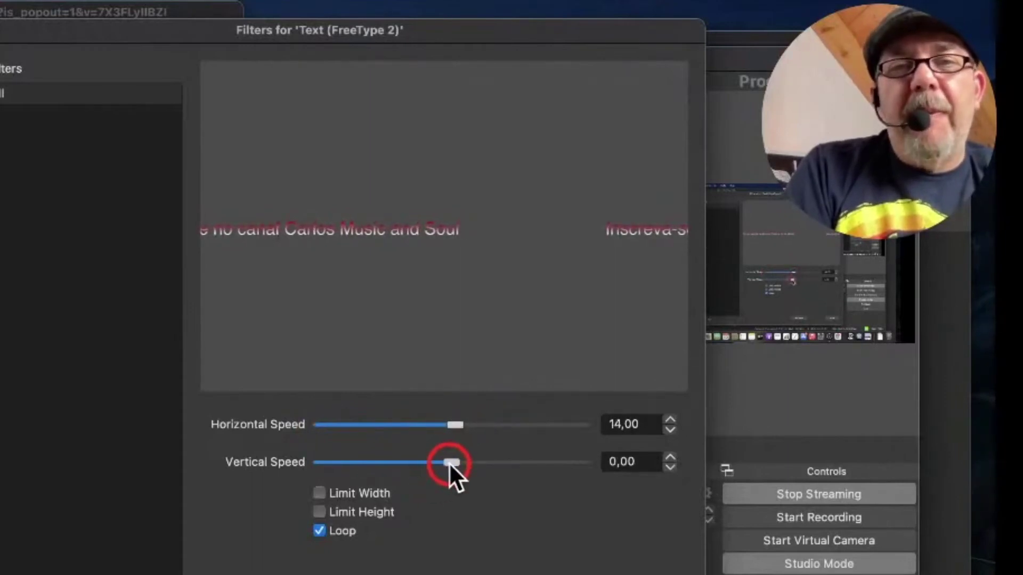
# Step: Try the scroll's vertical speed at 252, reduce it to 7, set the horizontal speed to 500 and close the filter settings
pyautogui.moveTo(448, 462); pyautogui.dragTo(516, 459)
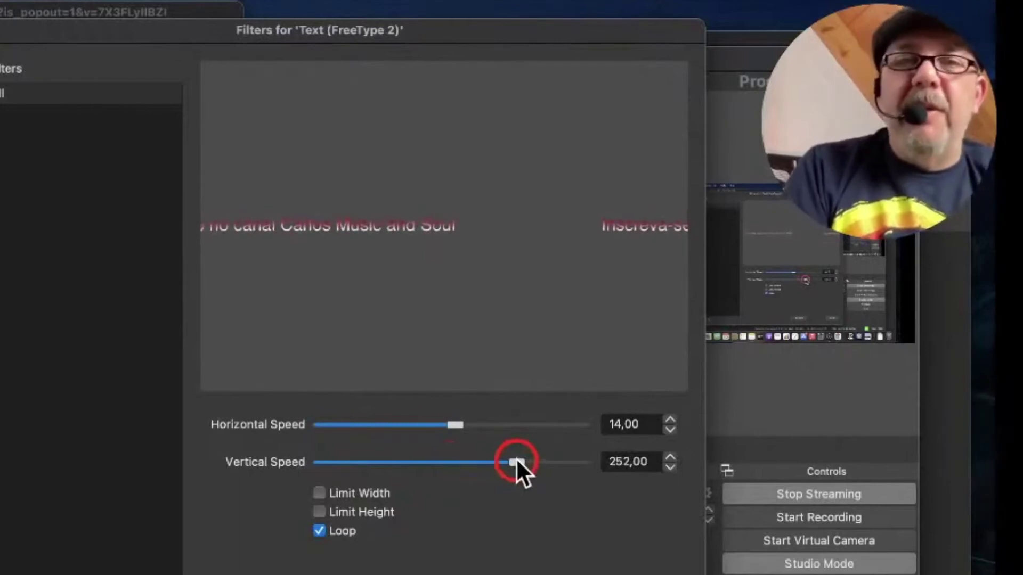
pyautogui.moveTo(516, 462); pyautogui.dragTo(452, 464)
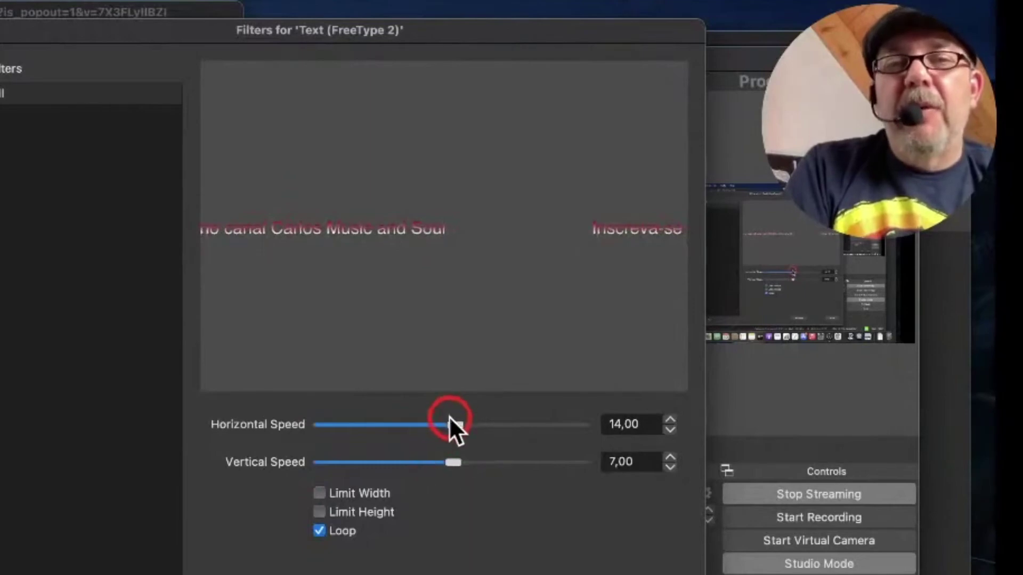
pyautogui.moveTo(450, 422); pyautogui.dragTo(625, 427)
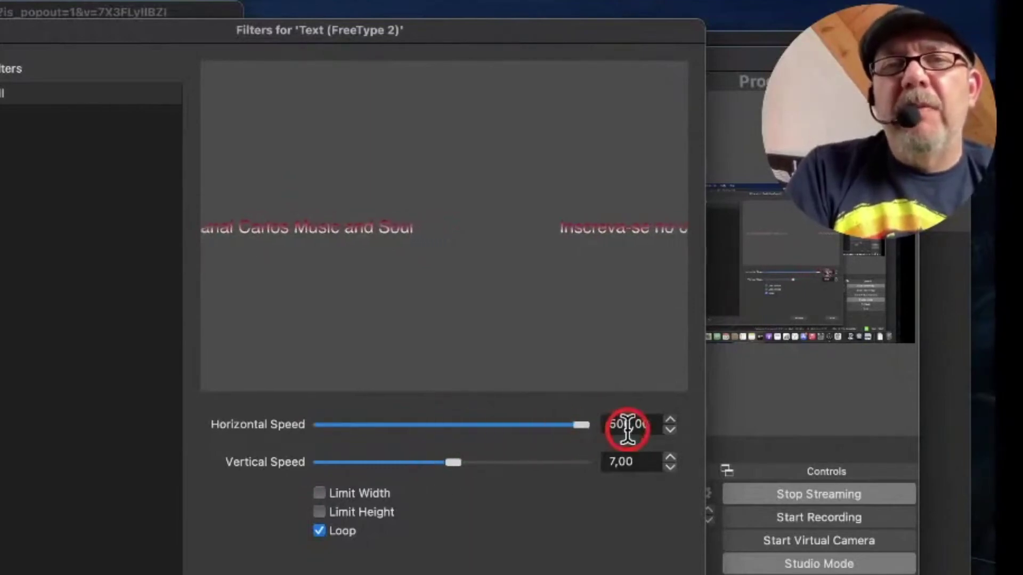
pyautogui.click(653, 573)
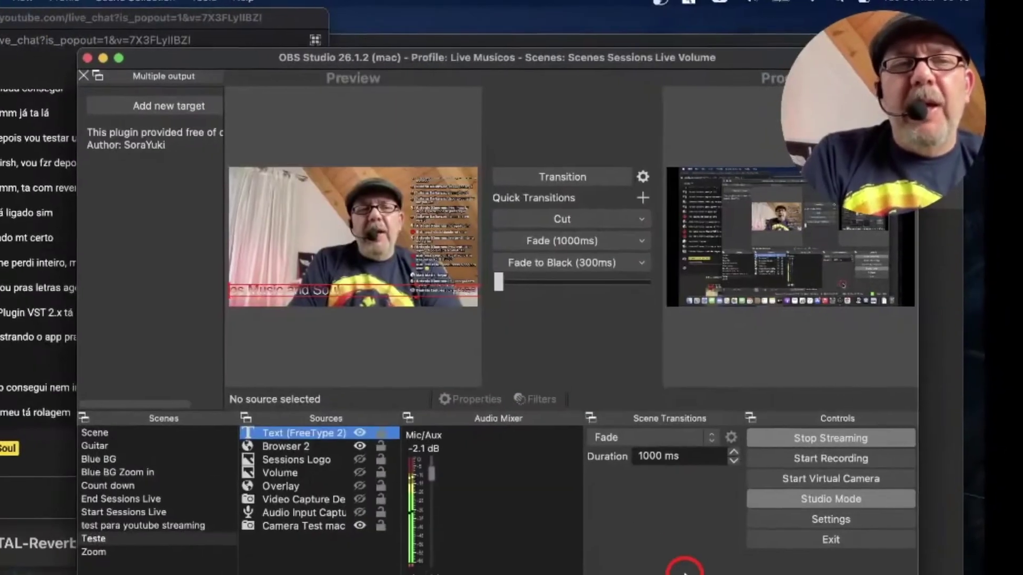